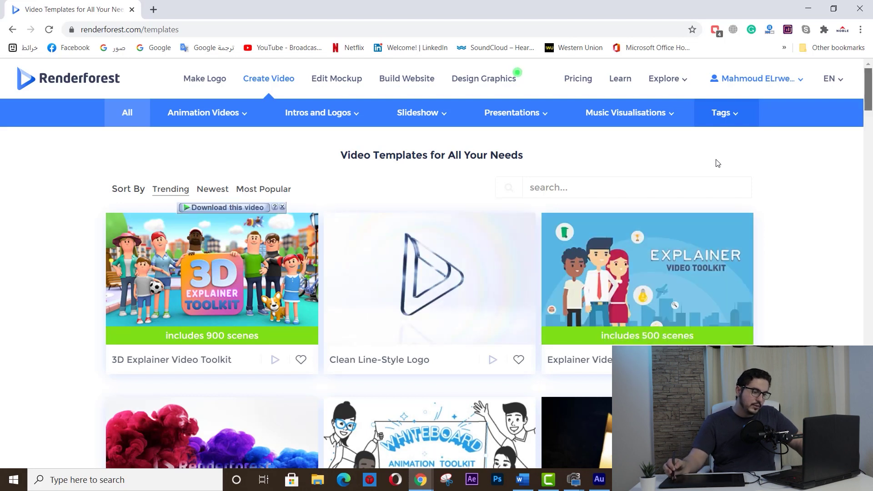
Step: Browse the trending video templates to examine the available toolkits and logo animations
scroll(717, 163, "down", 20)
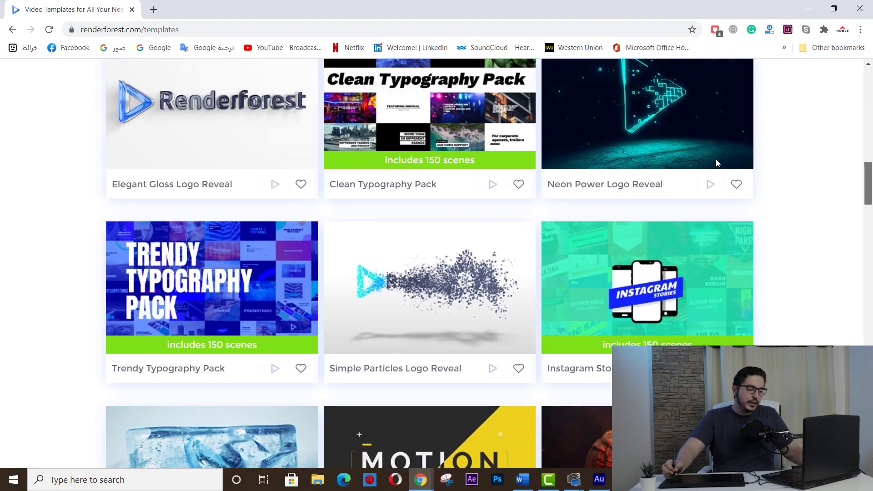
scroll(715, 162, "down", 6)
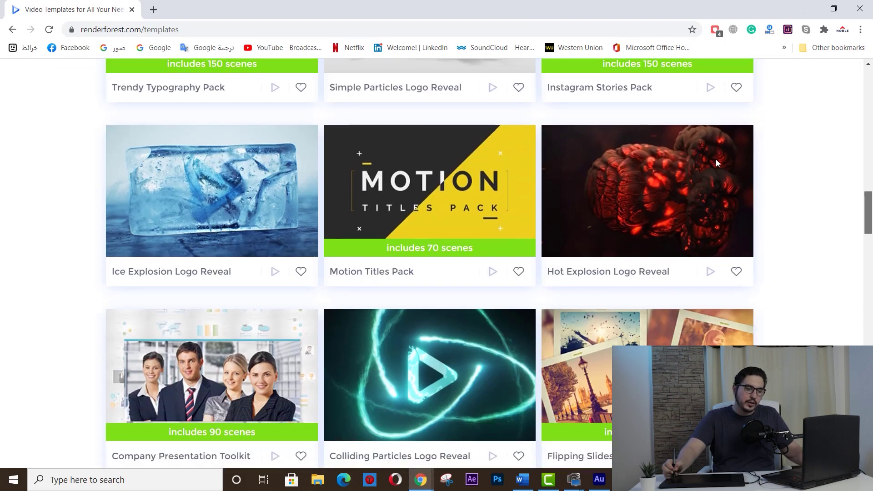
scroll(716, 163, "up", 5)
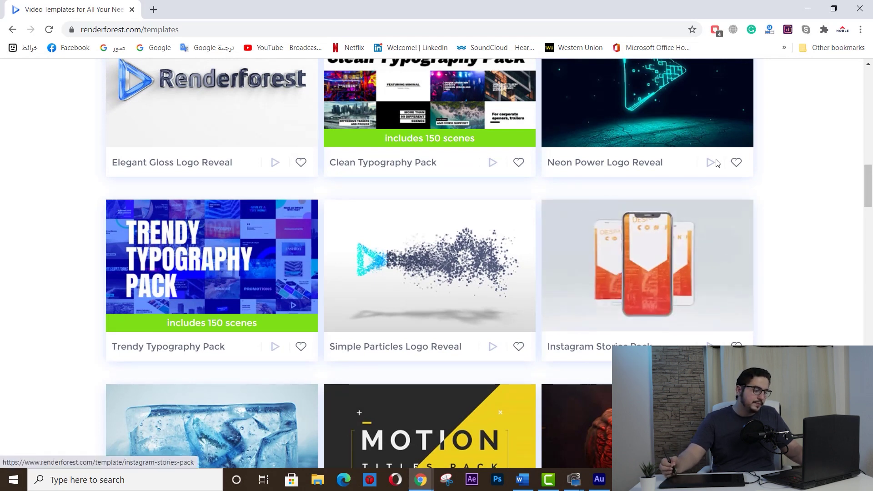
scroll(716, 163, "up", 8)
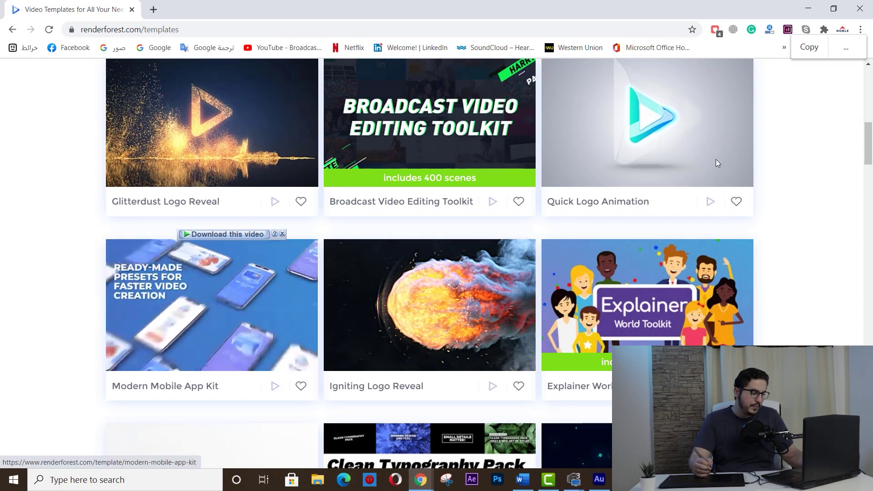
scroll(716, 160, "up", 6)
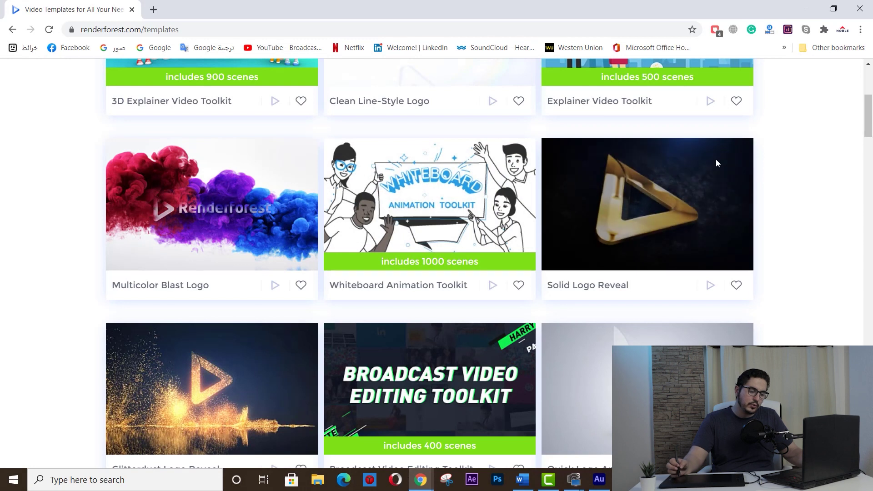
scroll(716, 163, "up", 3)
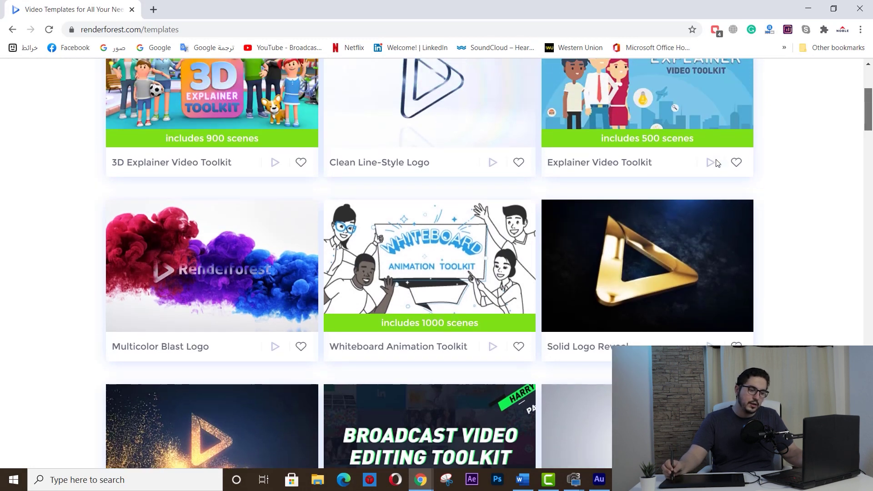
scroll(716, 163, "up", 1)
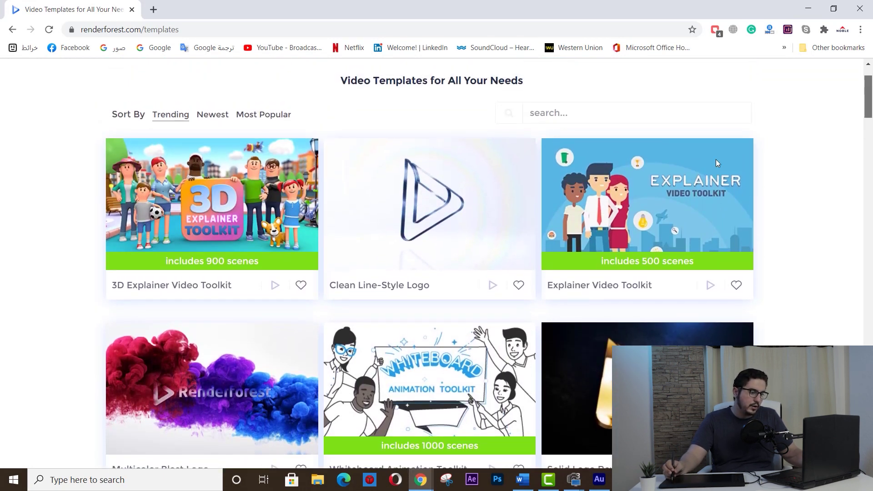
scroll(716, 159, "up", 1)
scroll(715, 159, "down", 1)
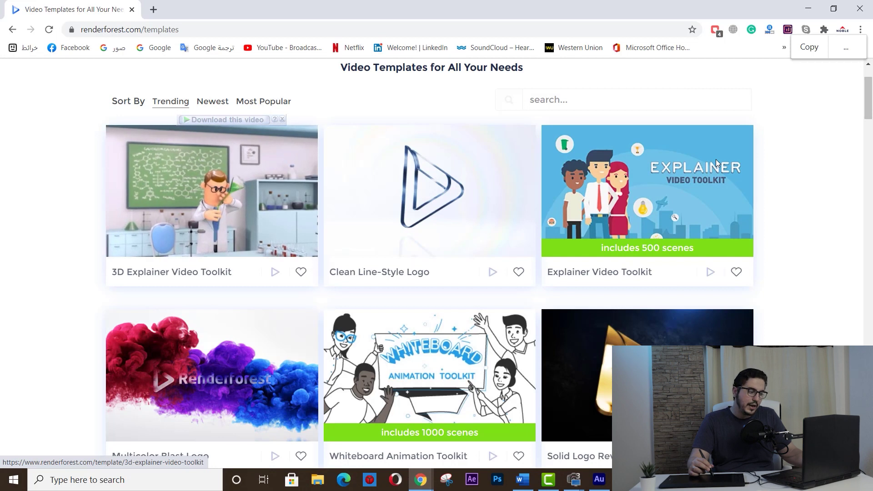
scroll(715, 159, "up", 2)
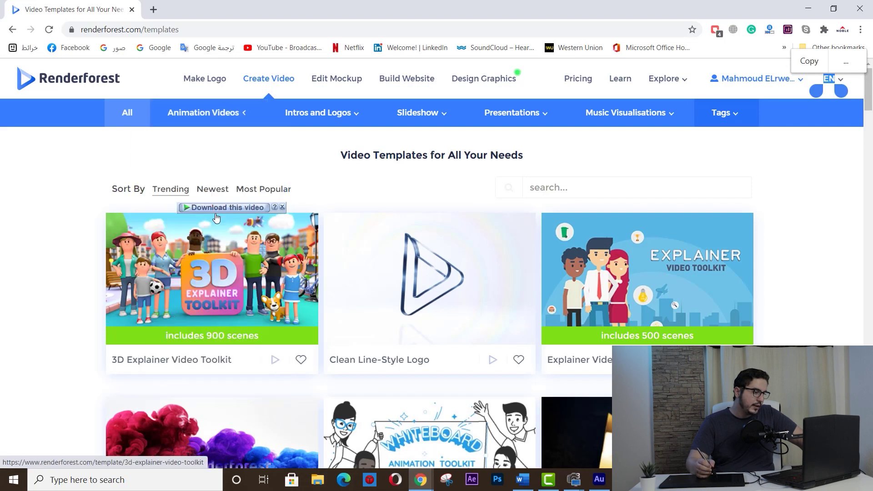
Step: Open the YouTube Videos category of animation videos and look through its intro, outro and promotion templates
mouse_move(206, 170)
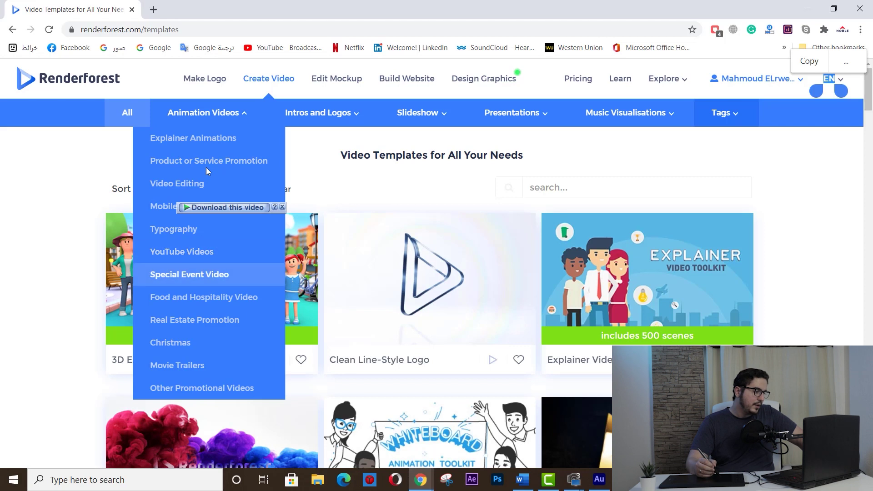
left_click(206, 171)
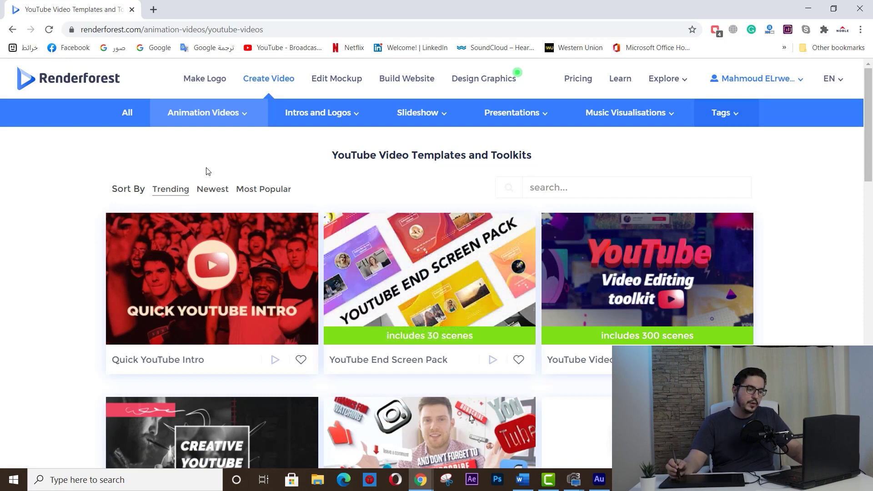
scroll(207, 171, "down", 7)
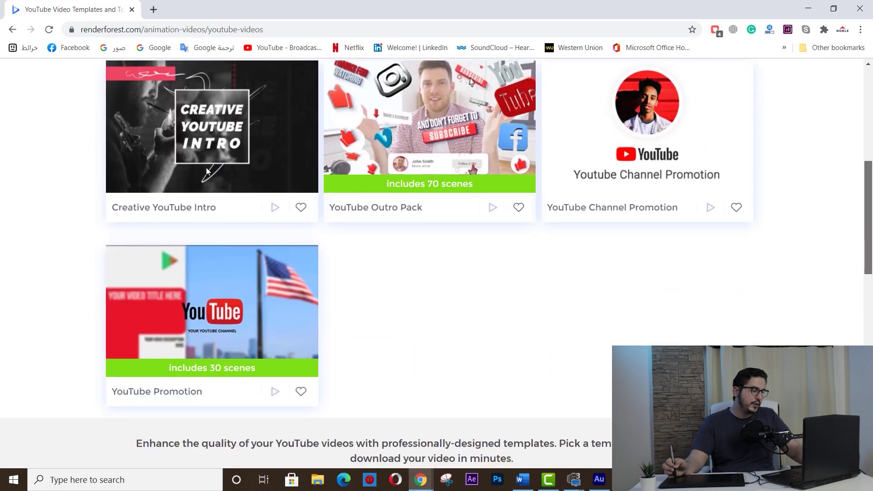
scroll(207, 171, "up", 3)
scroll(206, 170, "up", 2)
scroll(206, 170, "up", 1)
scroll(205, 171, "down", 1)
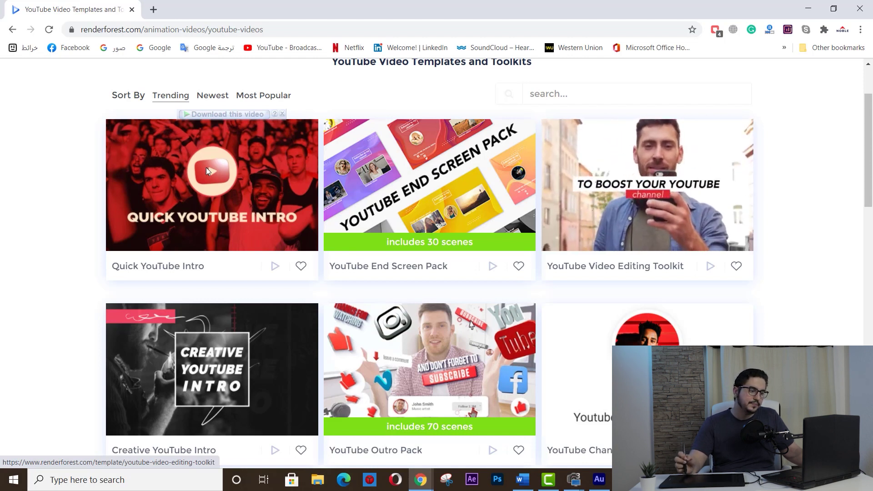
scroll(206, 167, "down", 4)
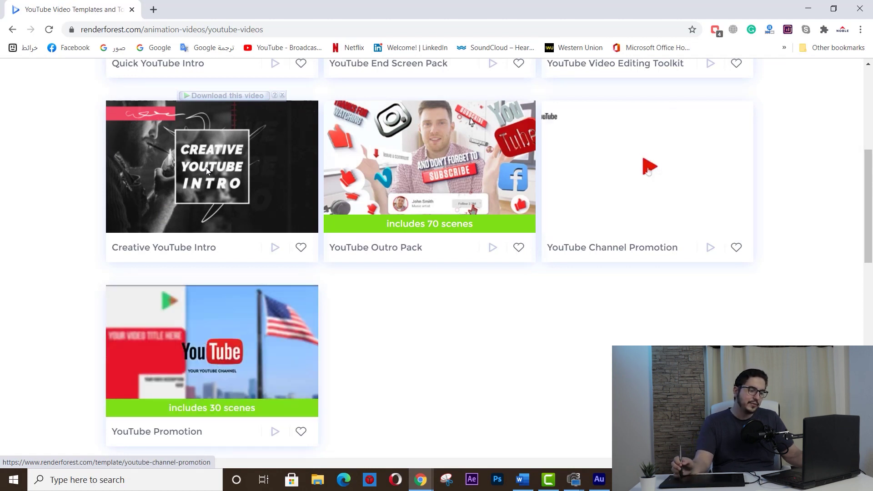
scroll(206, 167, "up", 5)
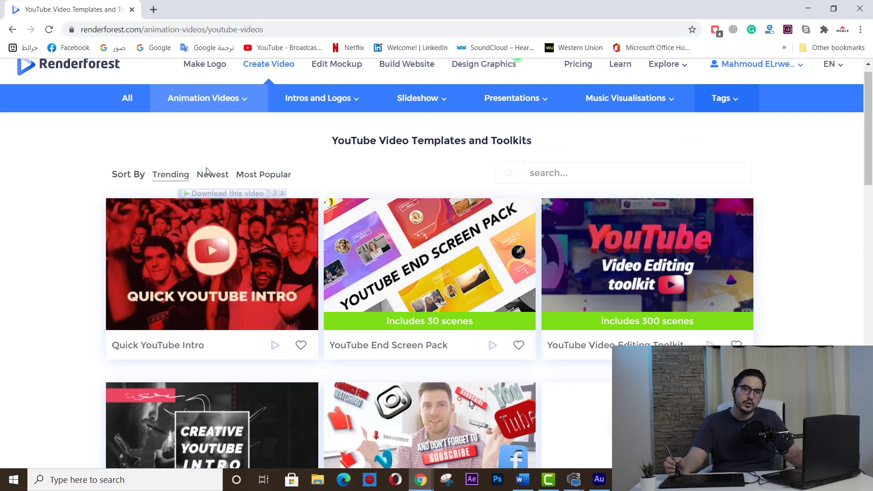
Step: Start a new 3D Explainer Video Toolkit project from the ready-made story Product Promotion
key("alt+Left")
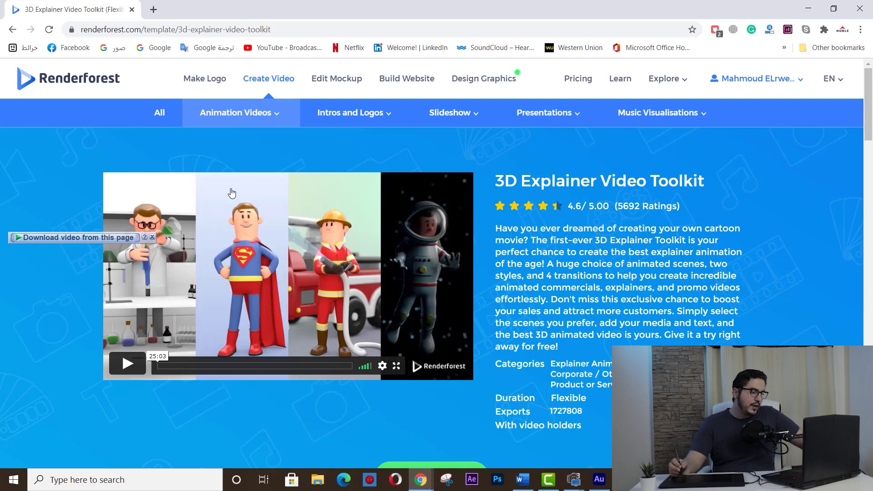
scroll(231, 193, "down", 2)
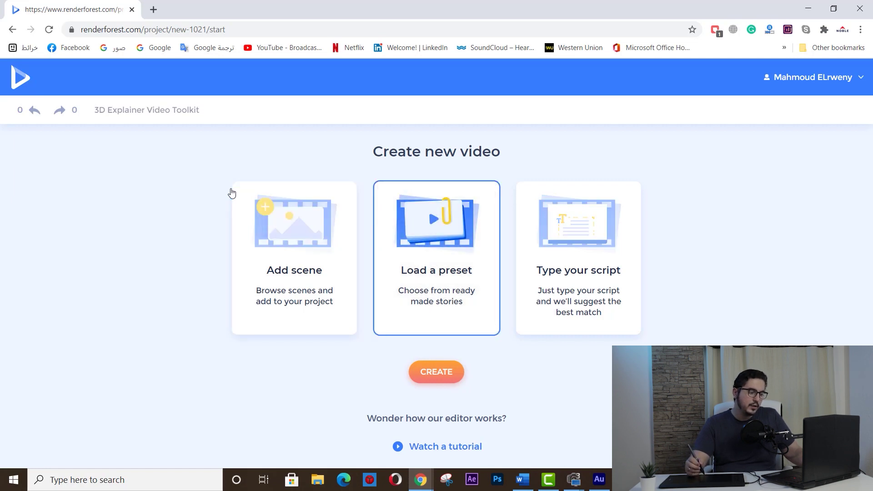
left_click(436, 372)
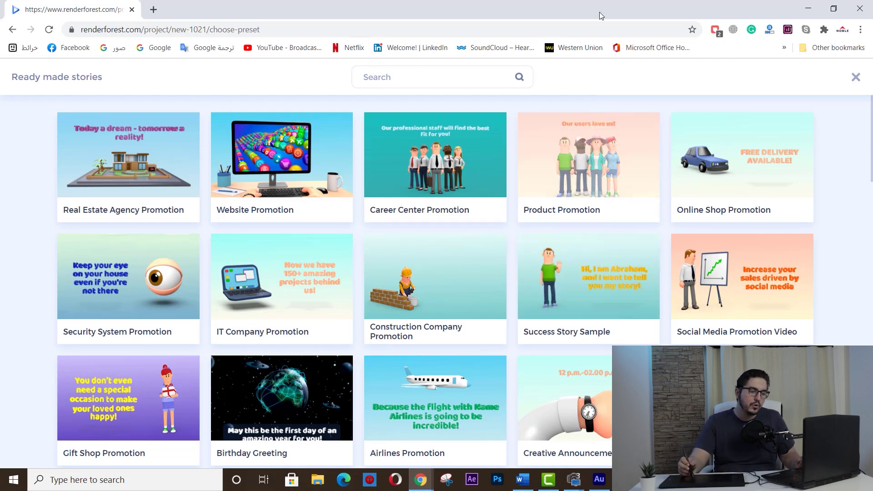
left_click(588, 168)
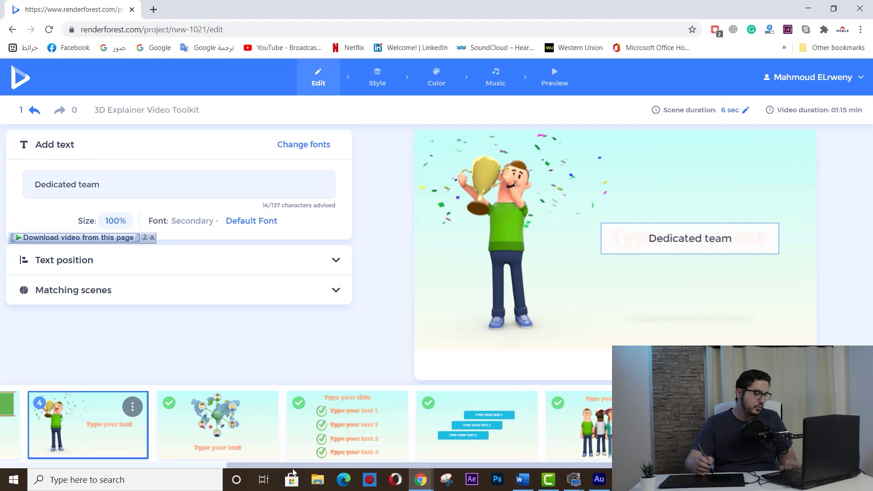
Step: Open the first scene and view the replacement options for its logo image and its text field
left_click_drag(293, 465, 65, 465)
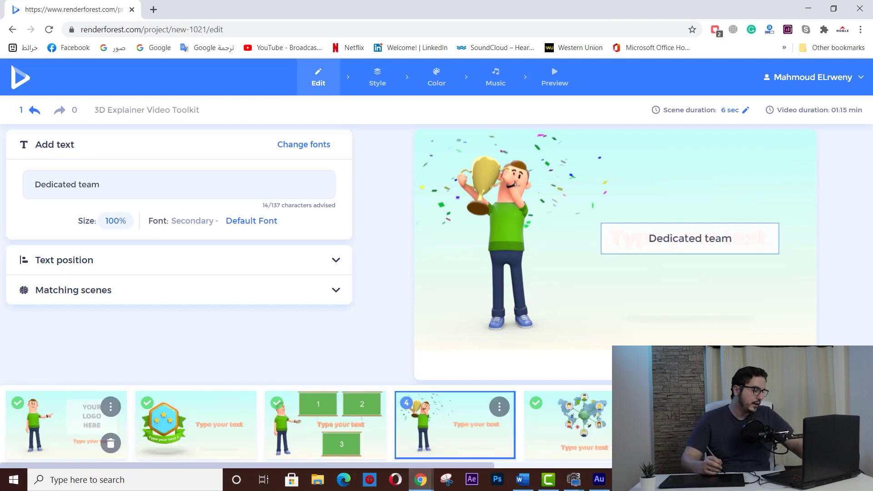
left_click(64, 427)
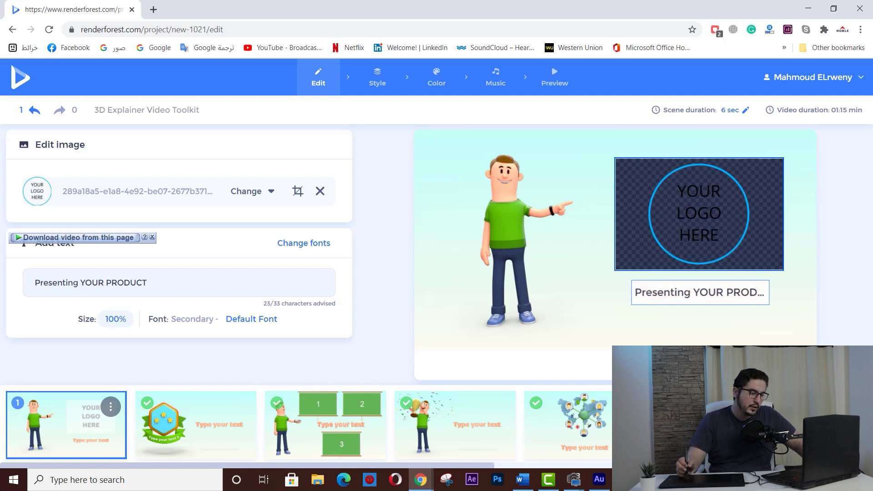
left_click(699, 226)
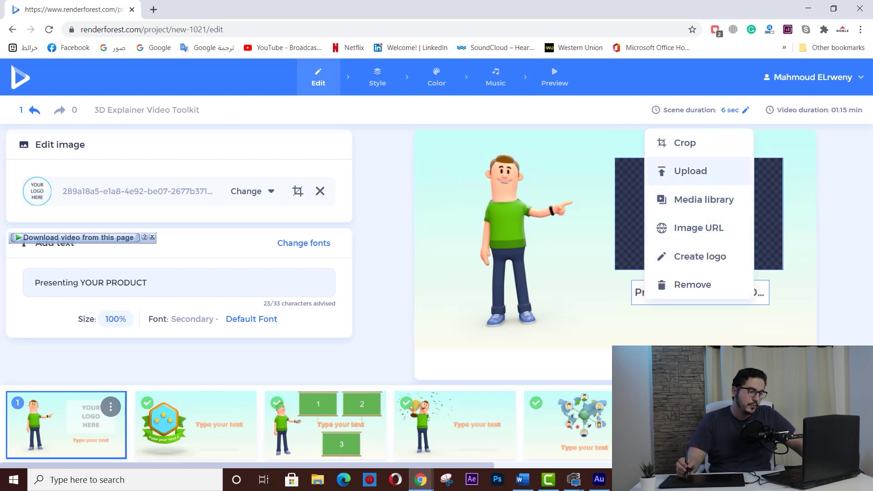
key("Escape")
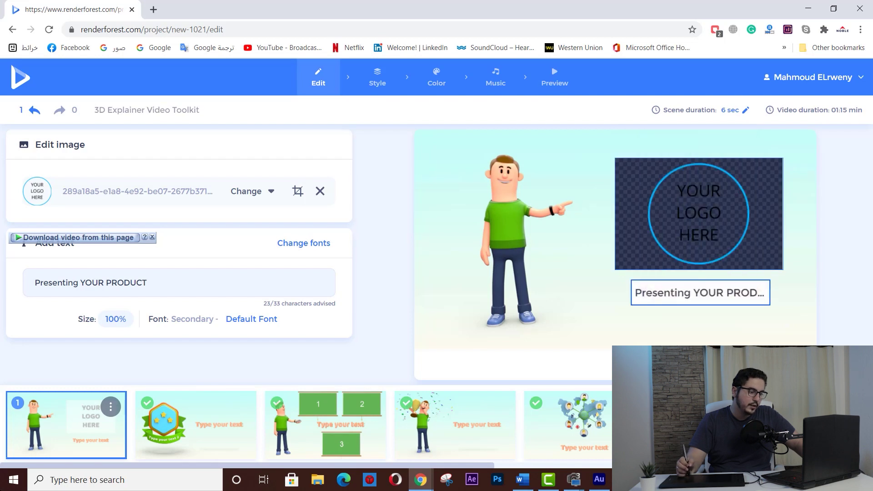
left_click(145, 283)
Step: Examine the two text fields of the second scene and the image and text holders of the third scene
left_click(191, 427)
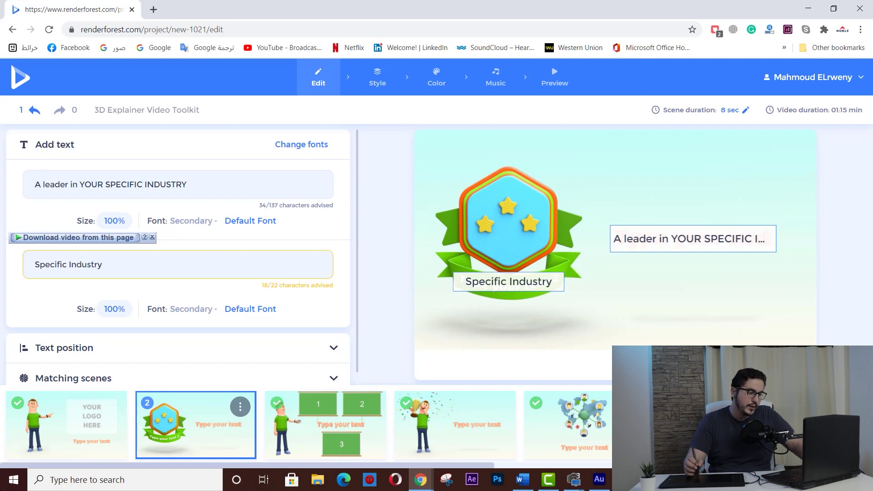
left_click(104, 264)
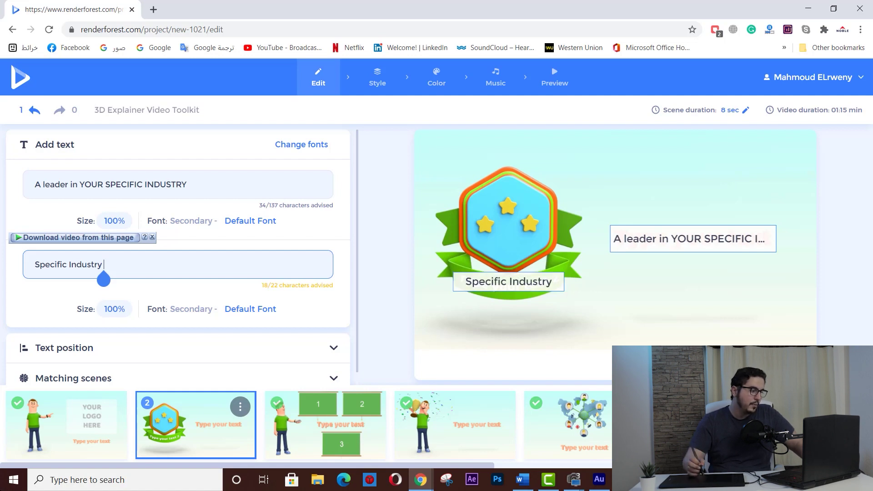
left_click(186, 184)
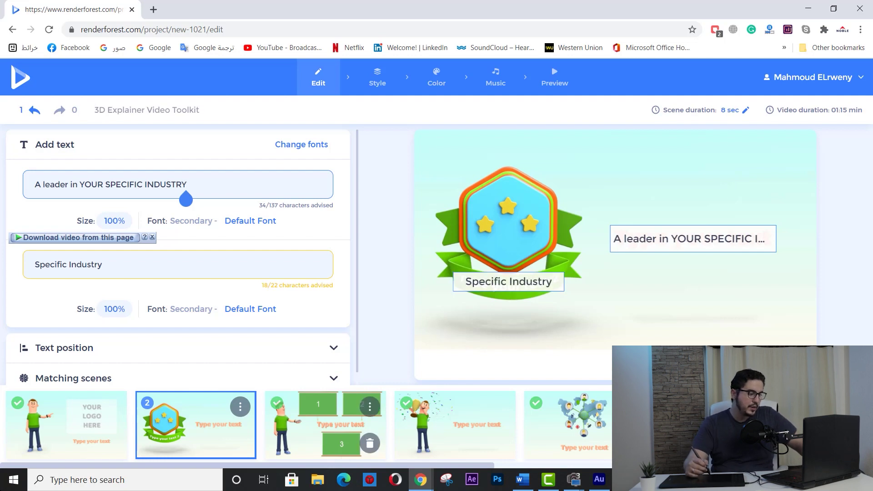
left_click(325, 425)
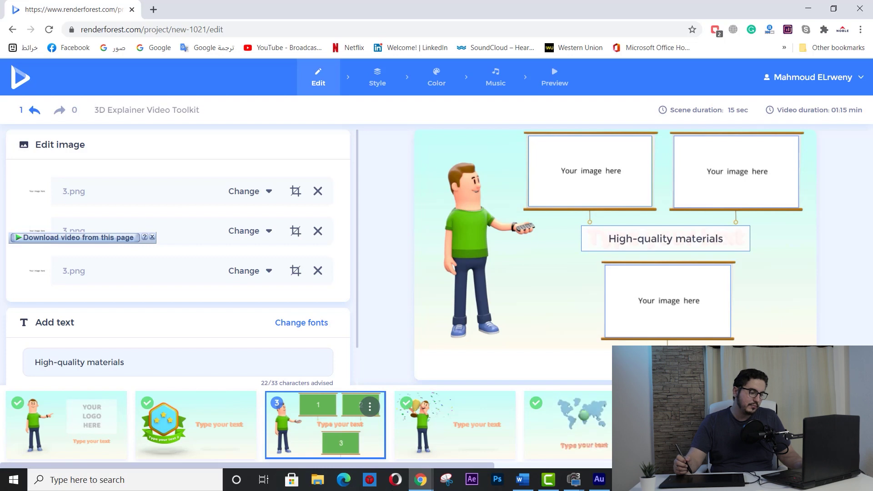
Step: Replace the fifth scene, the world map of customers, with the desktop monitor scene from the Video Holders category
left_click(568, 425)
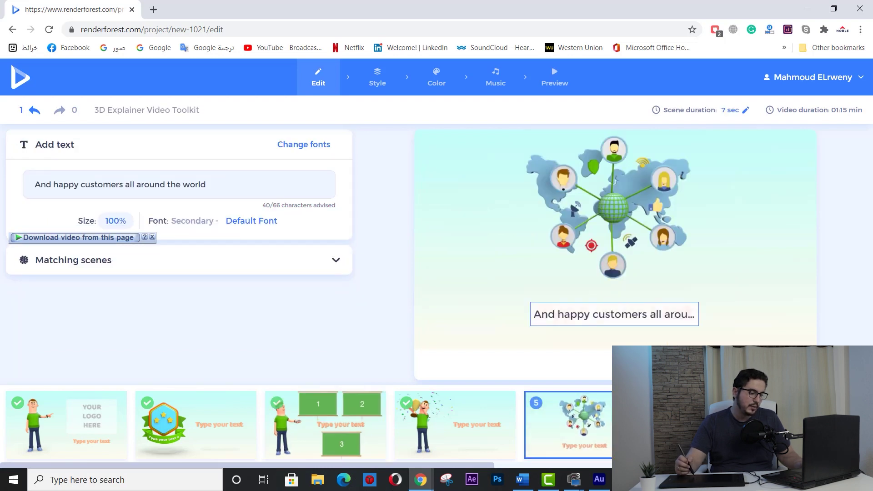
key("Delete")
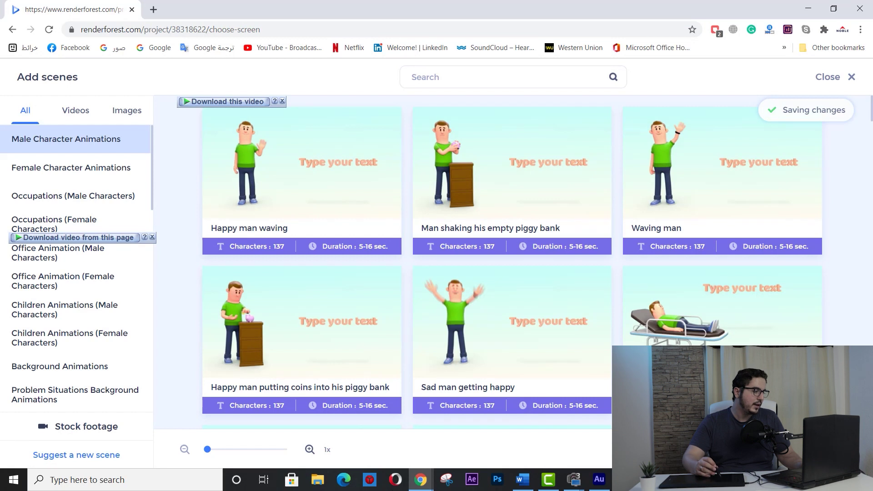
scroll(77, 268, "down", 10)
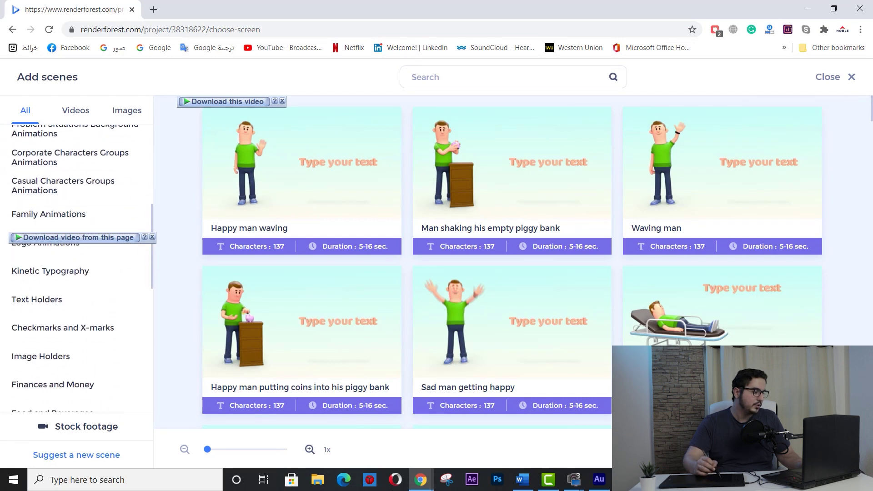
scroll(78, 268, "down", 4)
scroll(78, 269, "up", 2)
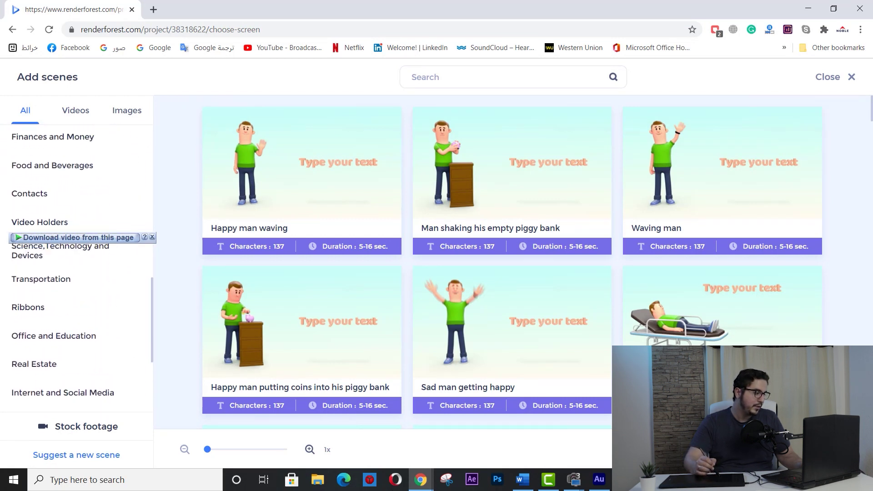
scroll(75, 314, "down", 1)
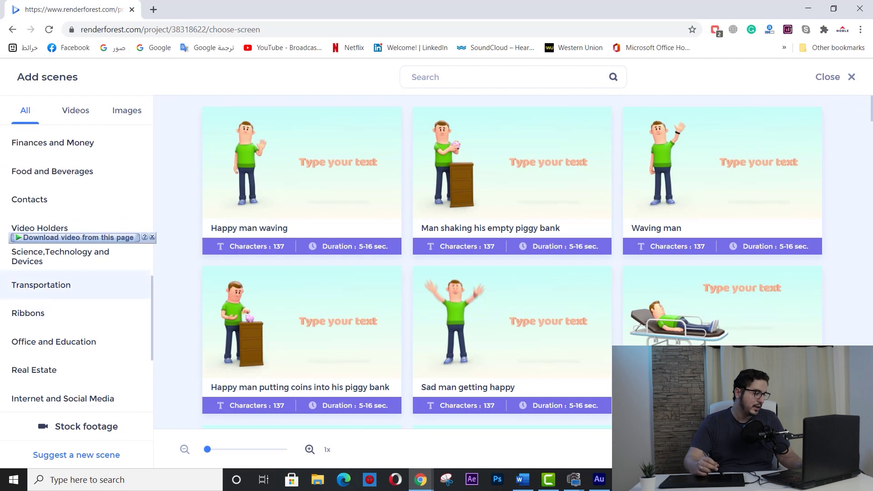
left_click(75, 284)
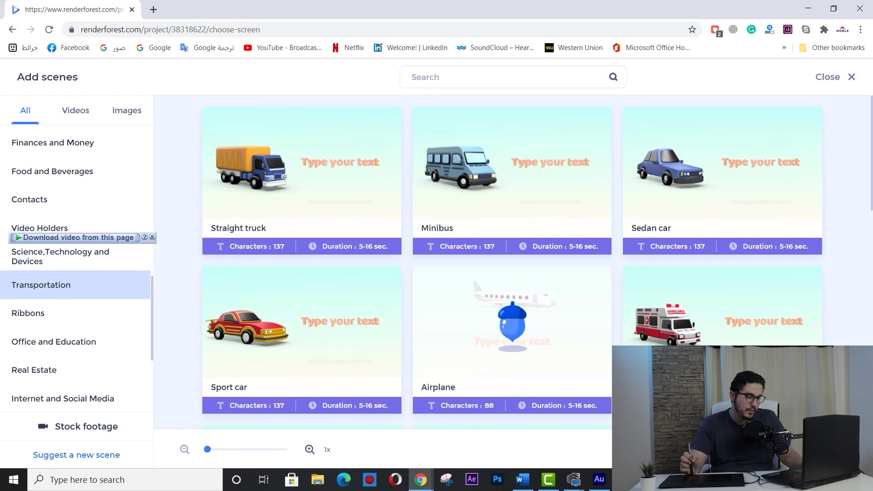
left_click(104, 232)
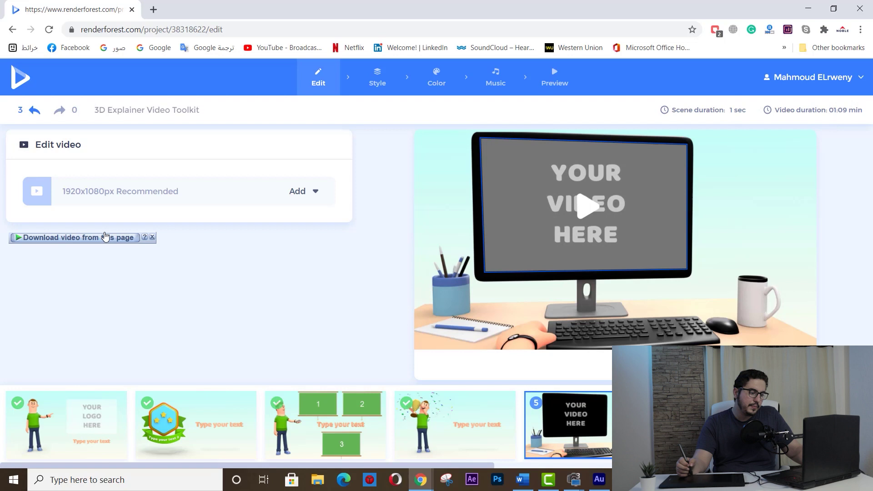
Step: Set the duration of the fourth scene, the man holding the trophy, to 7 seconds
left_click(455, 425)
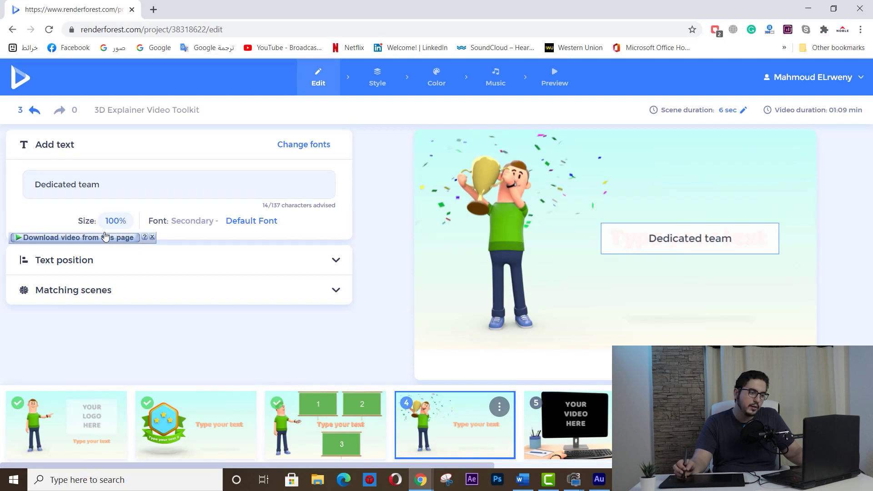
left_click(742, 110)
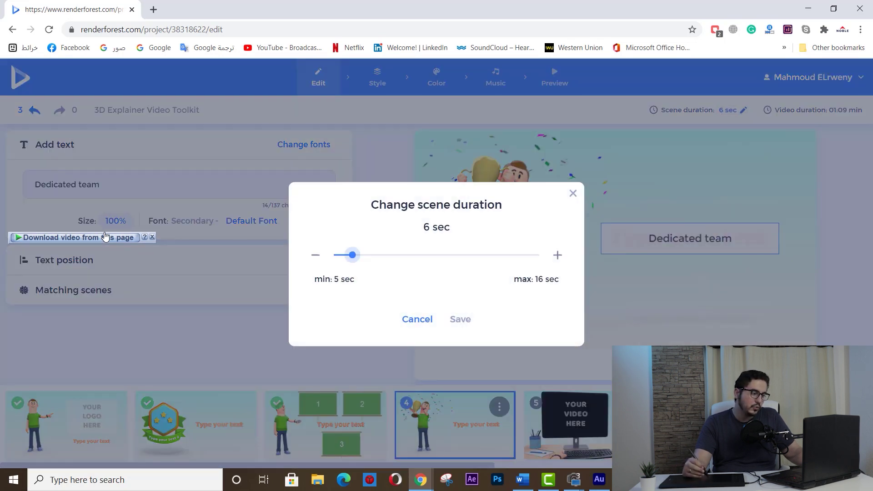
key("Right")
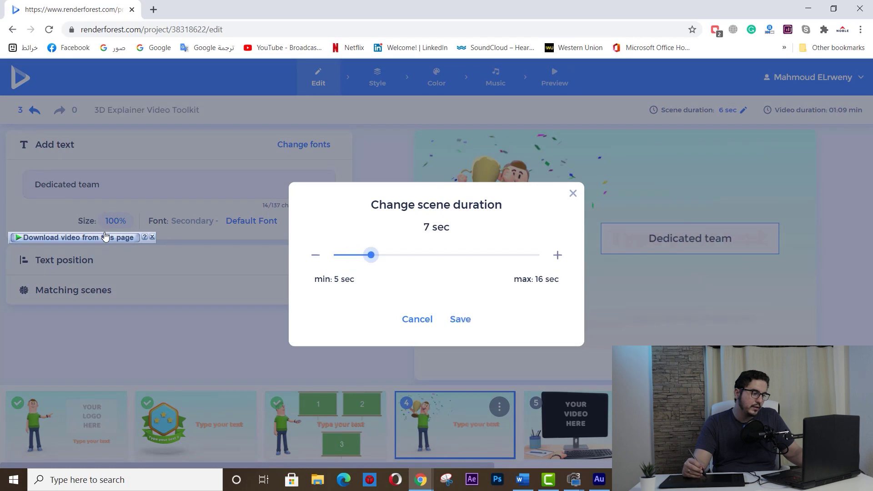
left_click(460, 319)
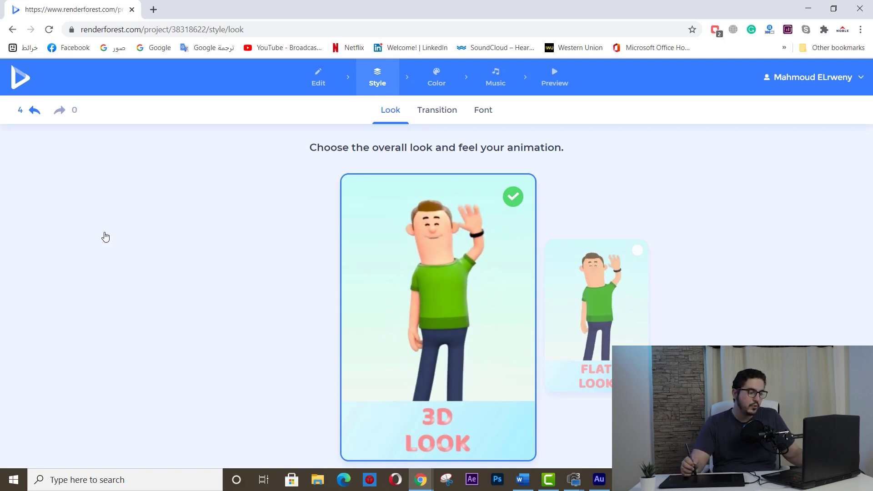
Step: Go through the transition styles for the scenes, selecting Liquid Transitions and the style following it
left_click(105, 237)
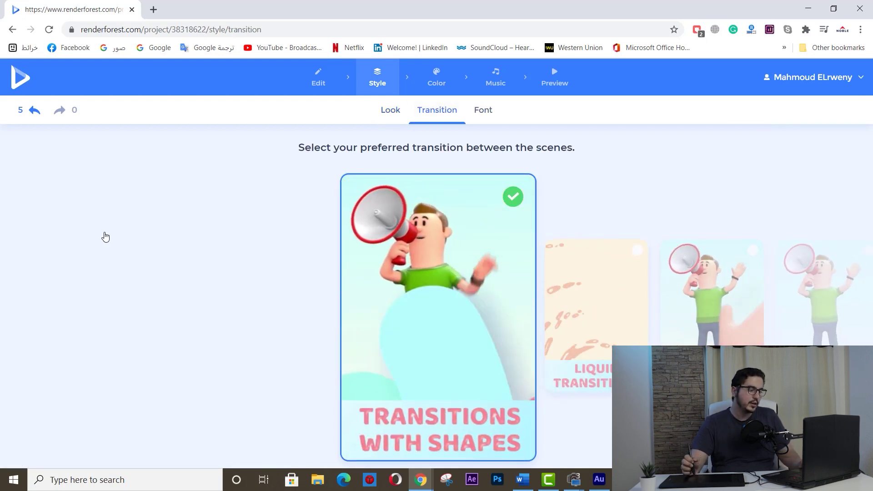
key("Right")
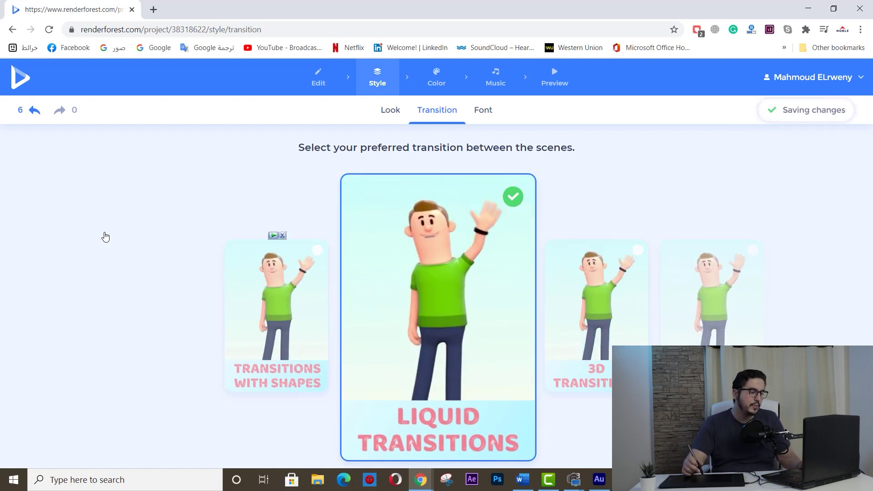
key("Right")
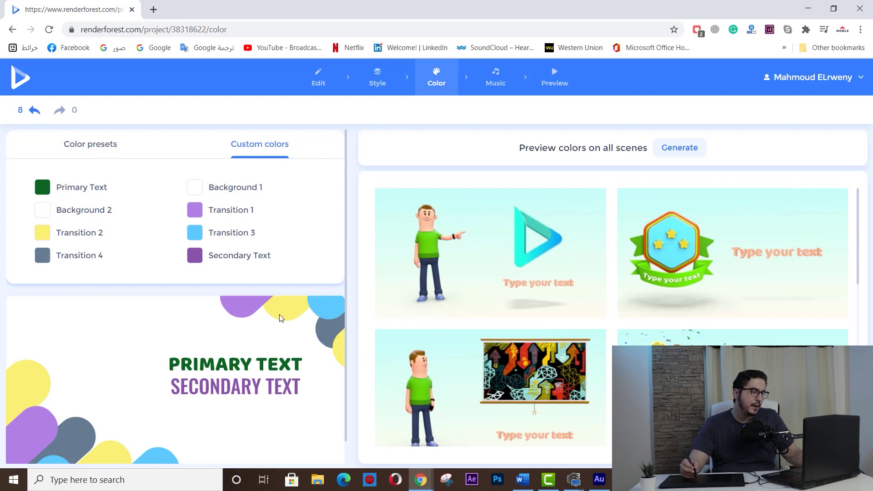
Step: Browse the music library for the soundtrack by genre, going through the folk, rock, funk and upbeat categories
left_click(496, 77)
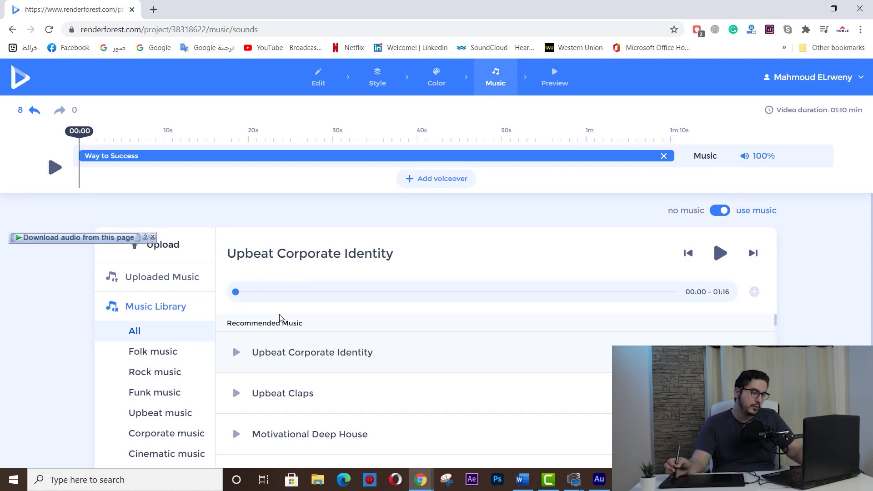
scroll(280, 317, "down", 1)
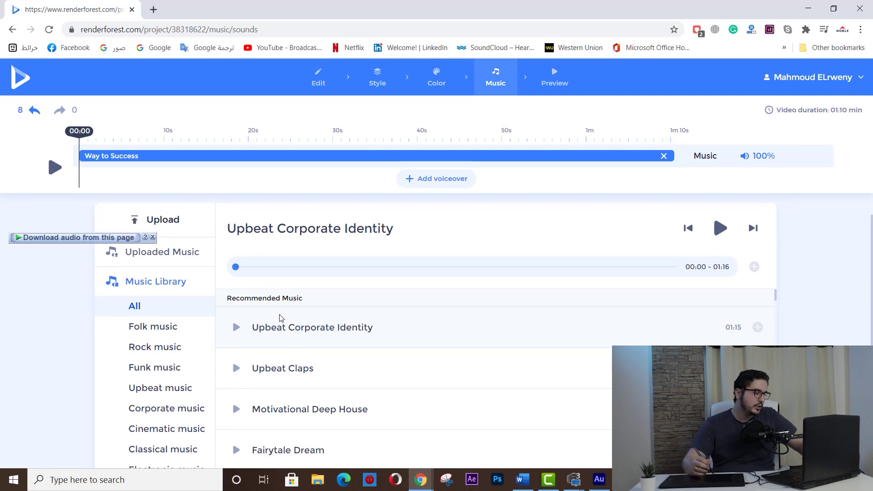
key("Down")
key("Down")
key("Down")
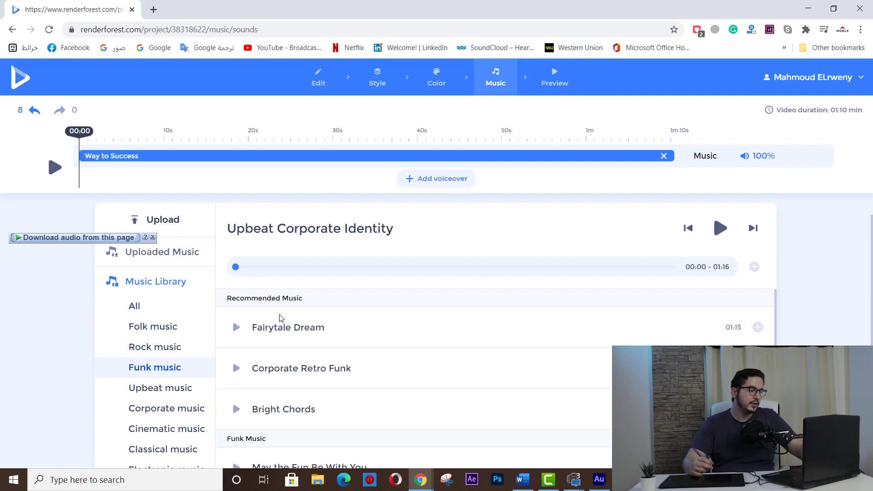
key("Down")
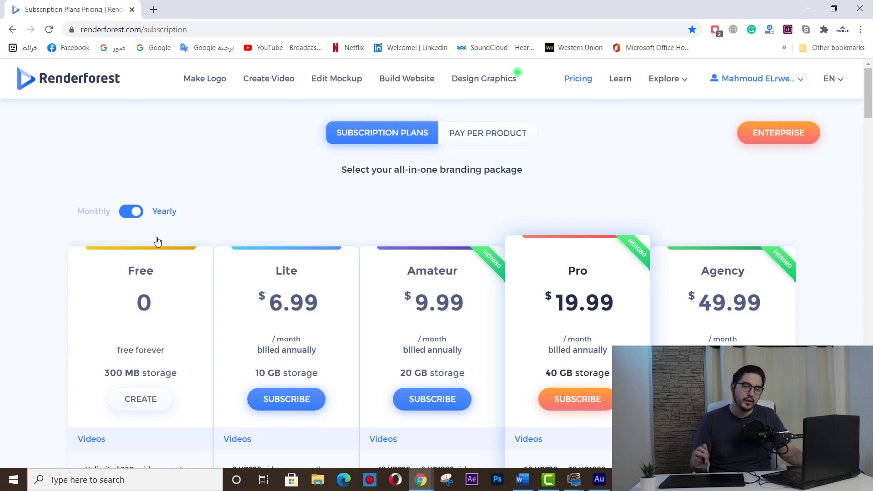
Step: Examine the pay-per-product prices for the Video Maker and Logo Maker, and return to the subscription plans
key("alt+Left")
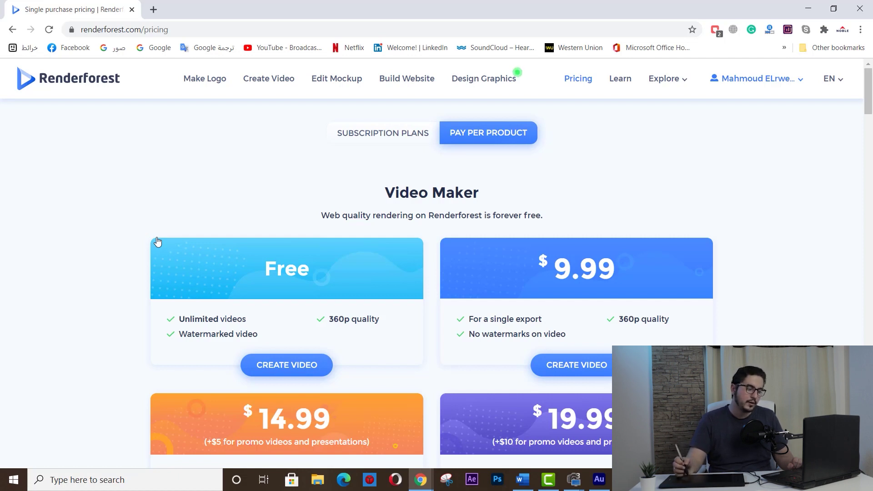
scroll(157, 242, "down", 5)
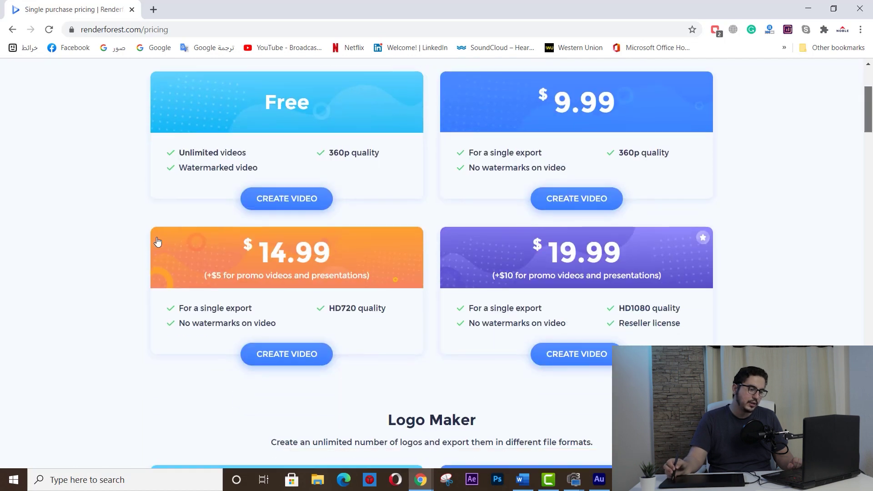
scroll(157, 241, "down", 2)
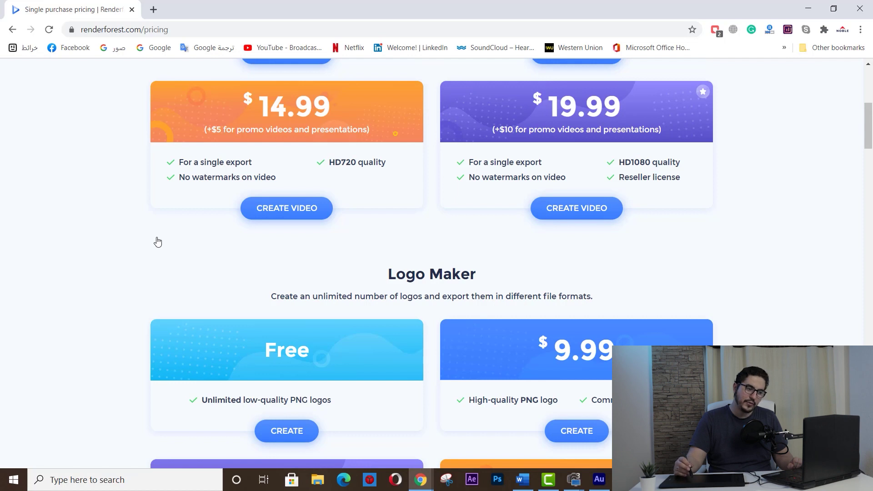
scroll(157, 242, "up", 6)
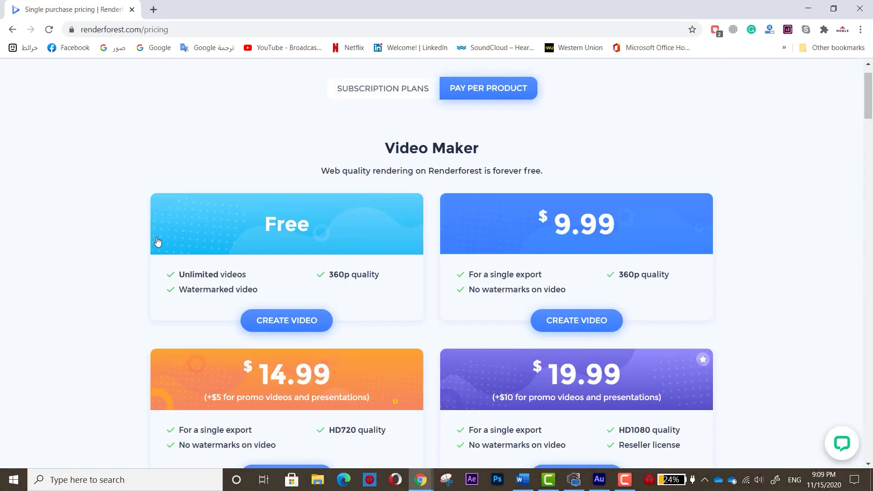
key("alt+Left")
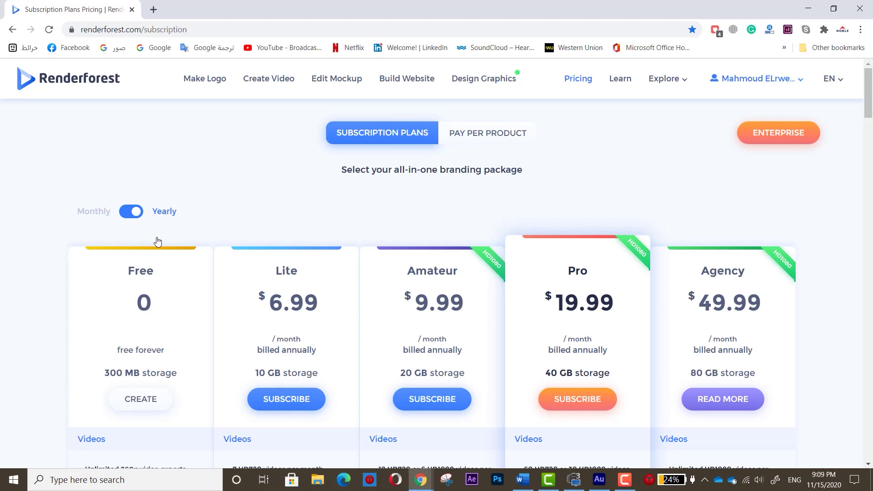